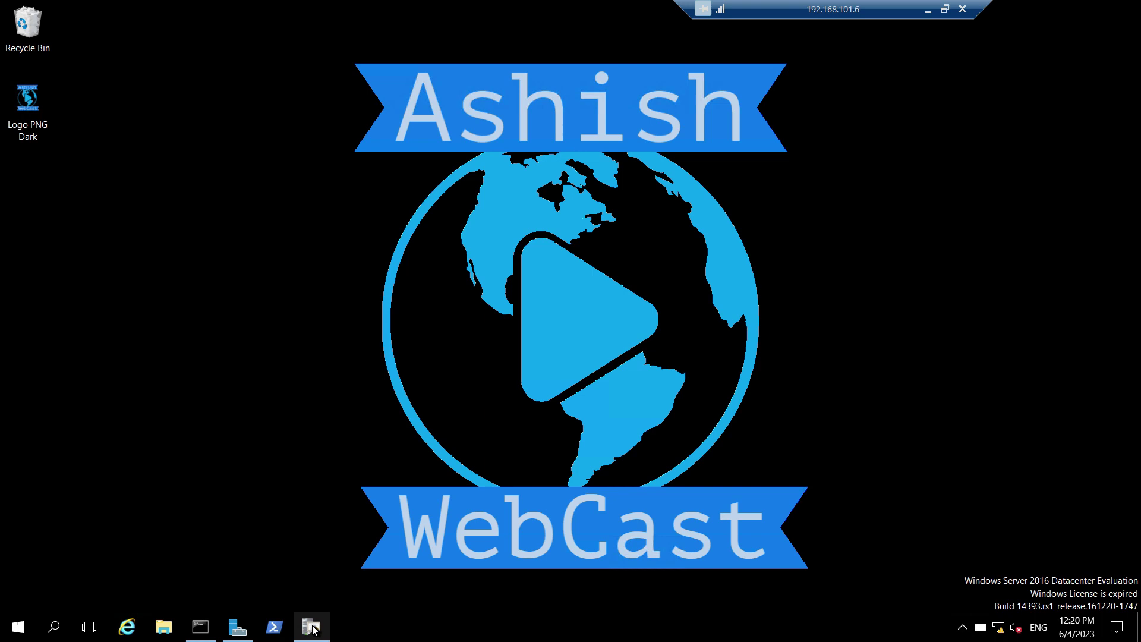
Search for pkiview.msc and launch the Enterprise PKI console
click(54, 626)
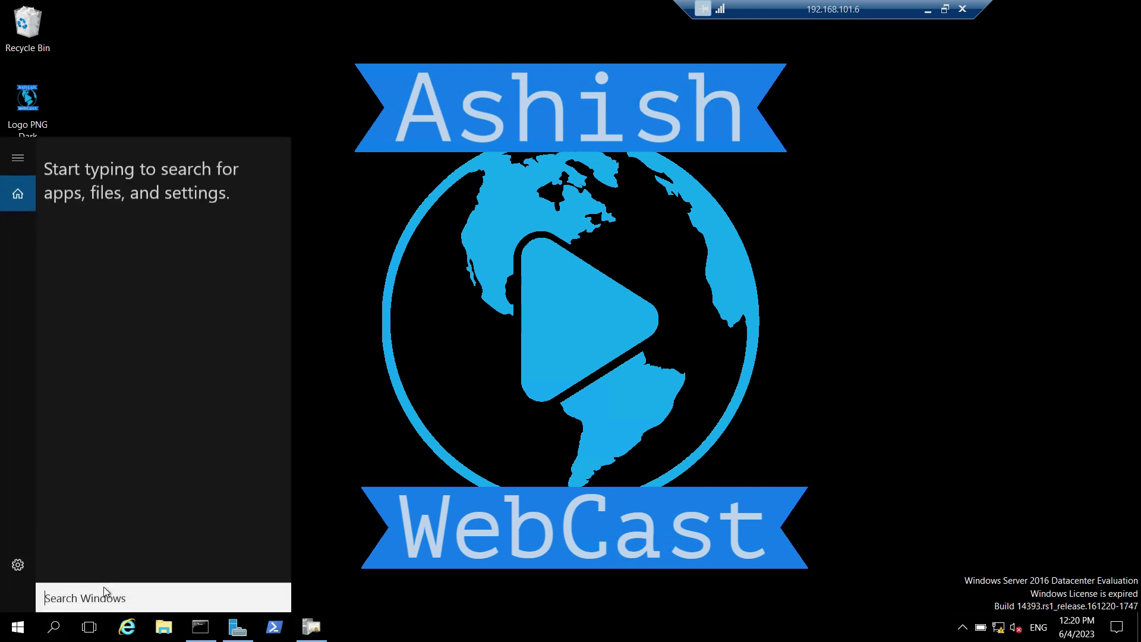
text(pki)
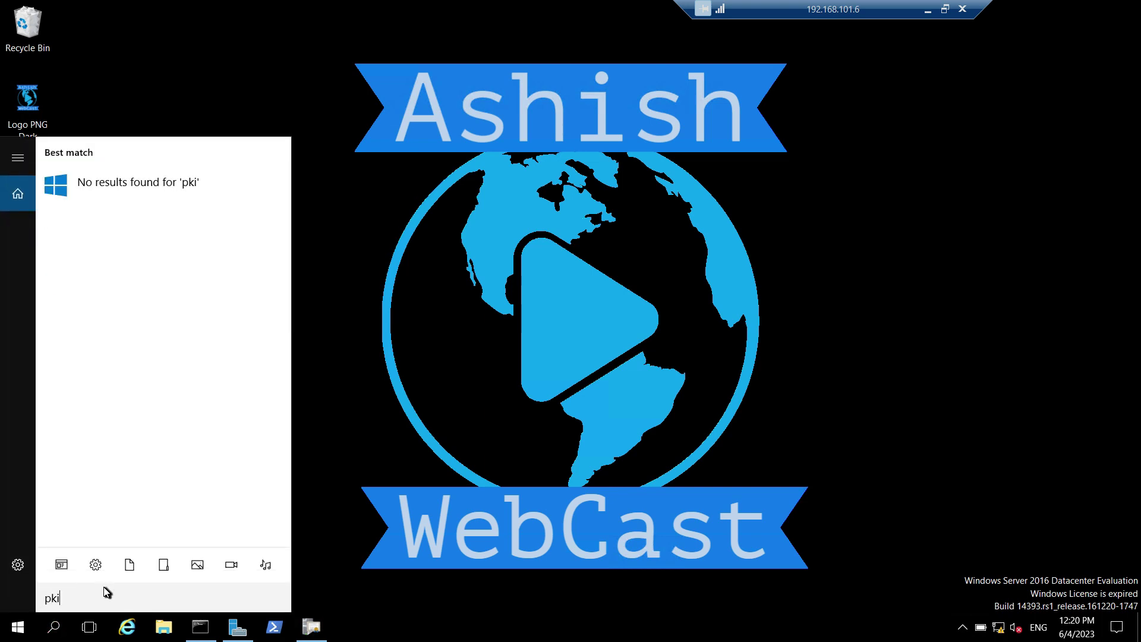
text(view.msc)
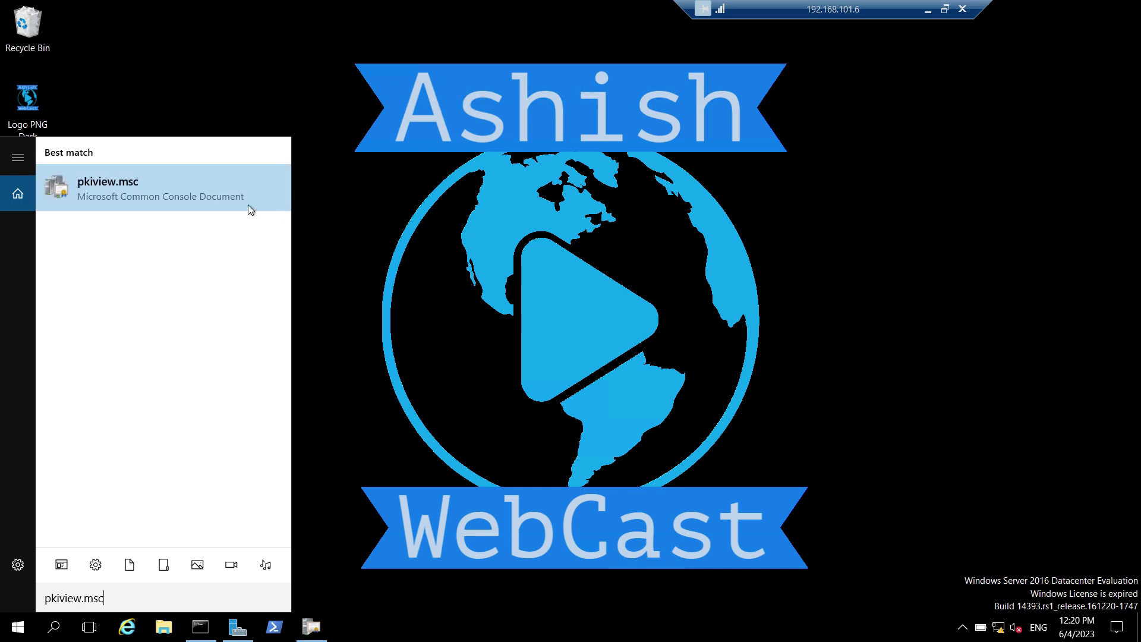
click(229, 191)
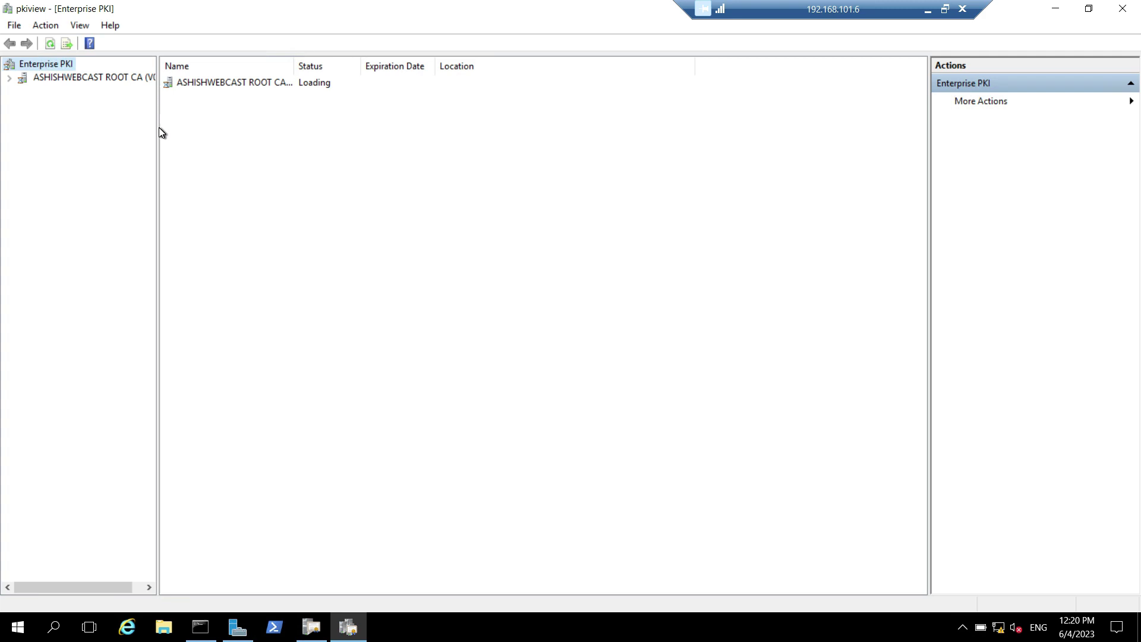
Display ASHISHWEBCAST ROOT CA's certificate, AIA and CDP health, with widened panes showing full names
drag(157, 125, 226, 127)
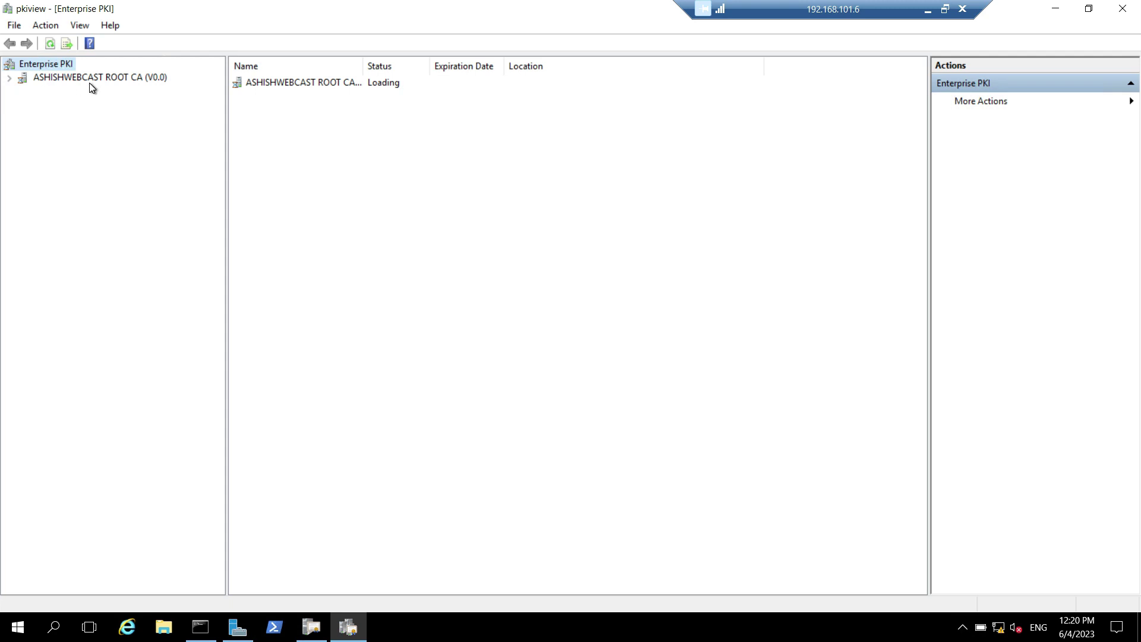
click(11, 79)
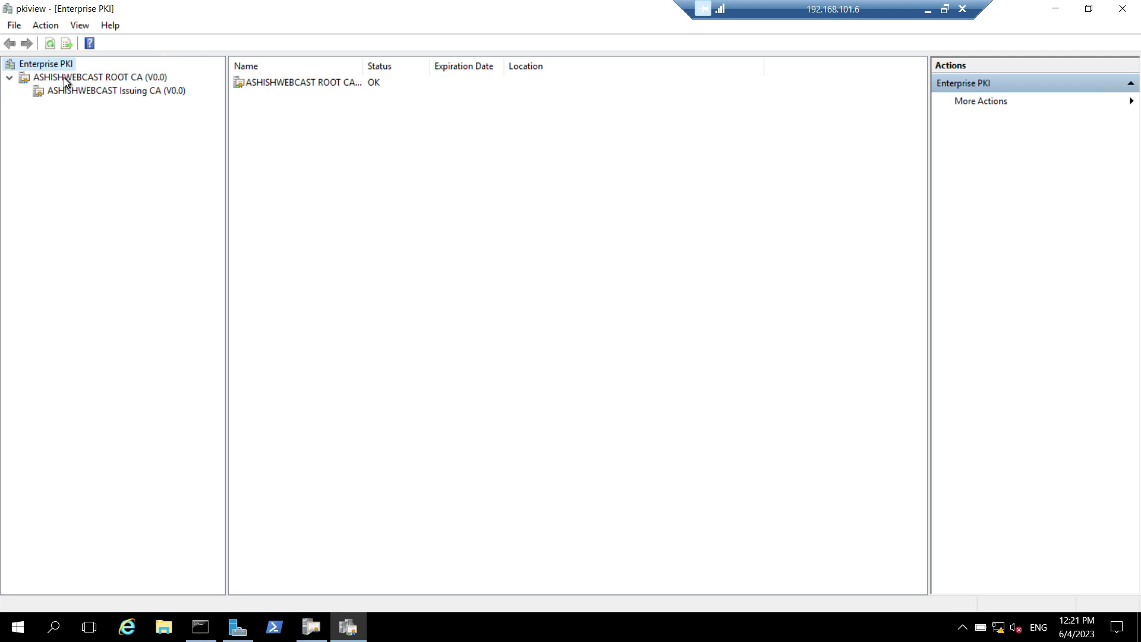
click(118, 82)
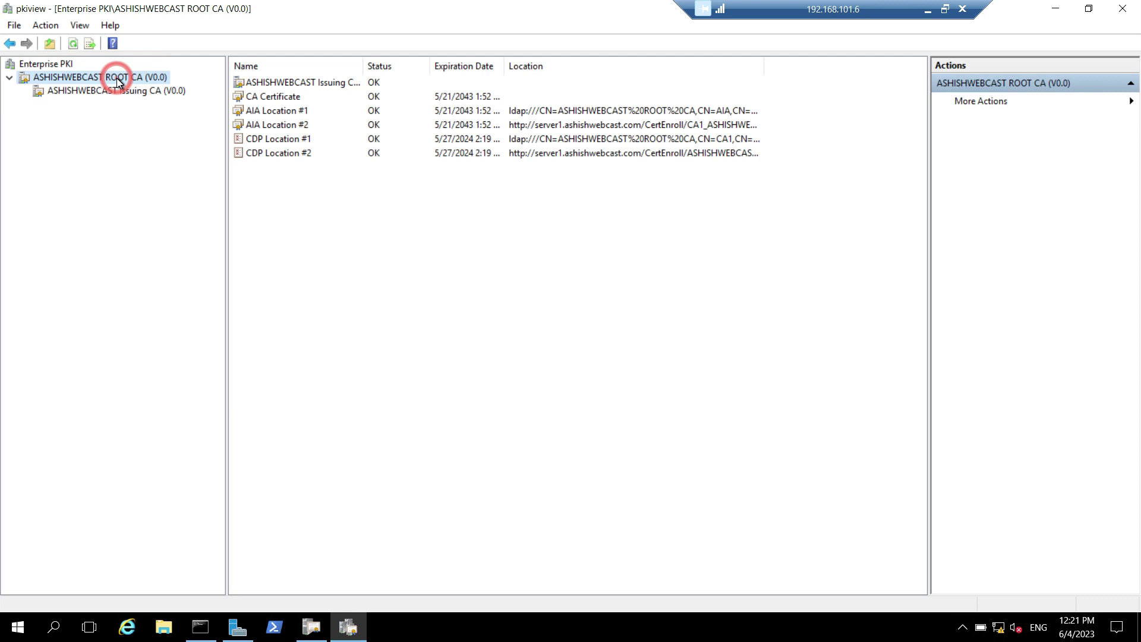
drag(364, 66, 398, 66)
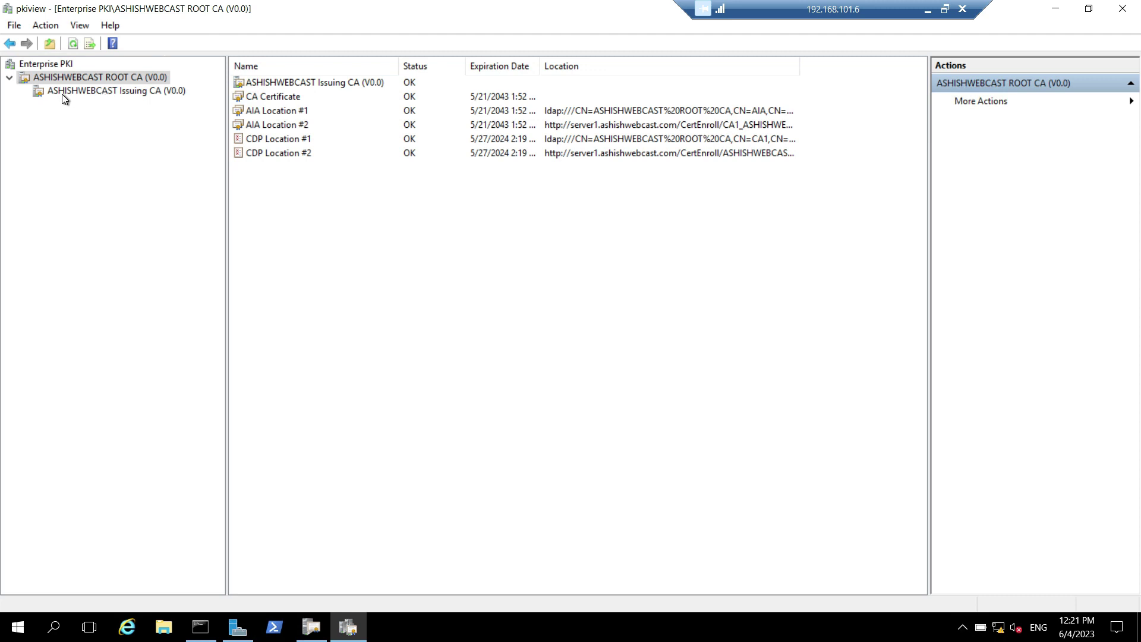
Select ASHISHWEBCAST Issuing CA to see its CA certificate, AIA, CDP, DeltaCRL and OCSP statuses
click(100, 94)
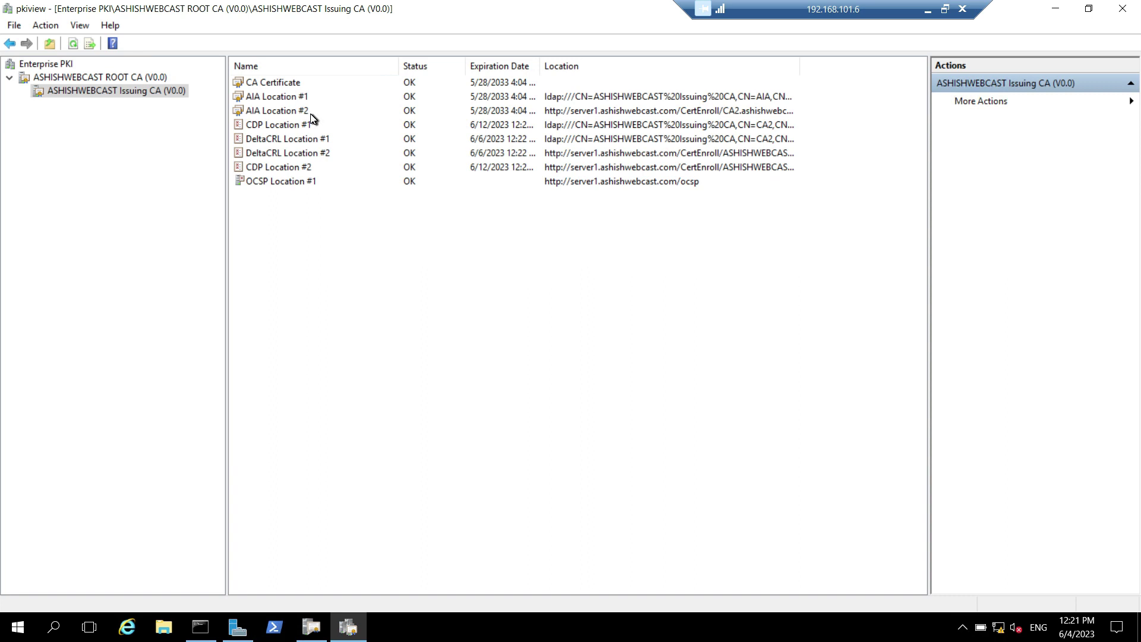
In the Certification Authority console, view the Issuing CA's Certificate Templates
click(311, 627)
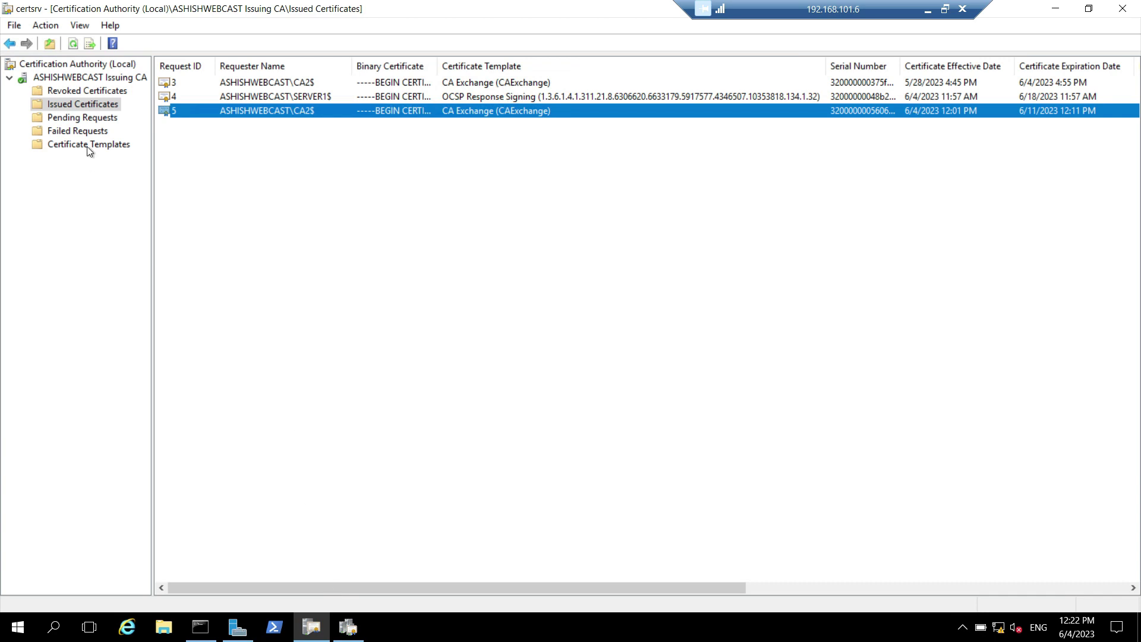
click(90, 141)
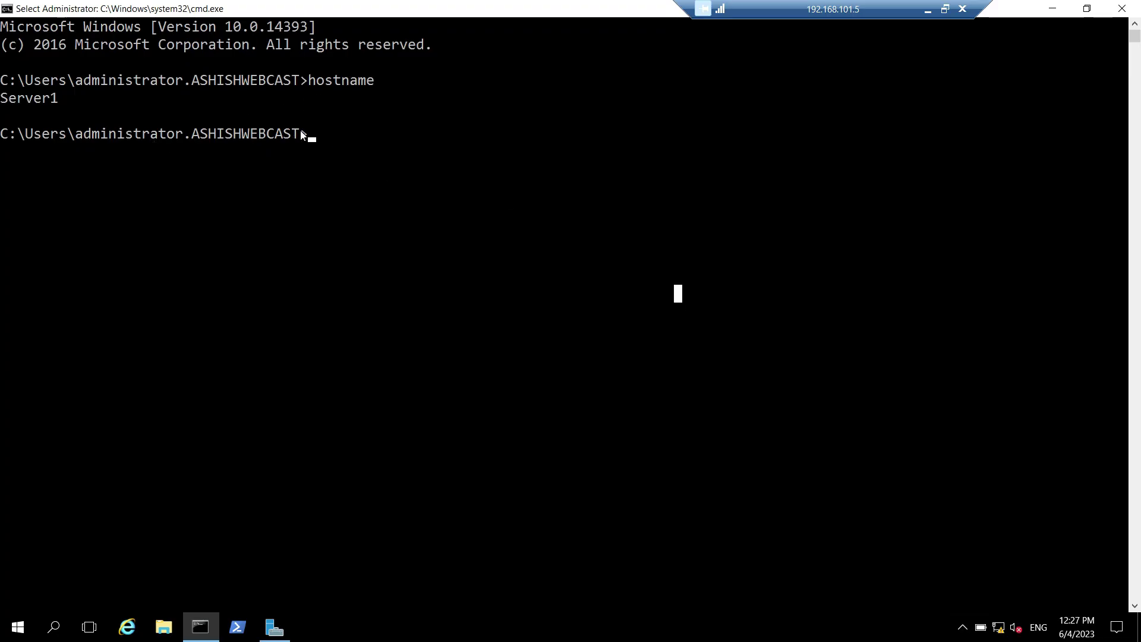
Run certmgr.msc from the Command Prompt to open Certificates – Current User
text(cert)
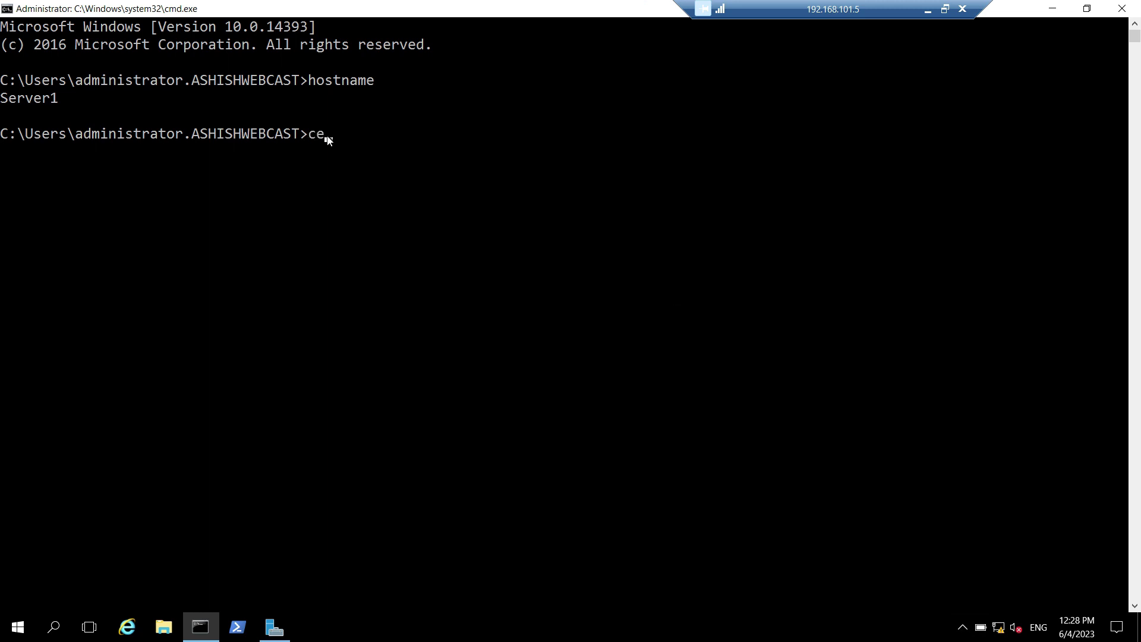
text(mgr.msc)
key(Return)
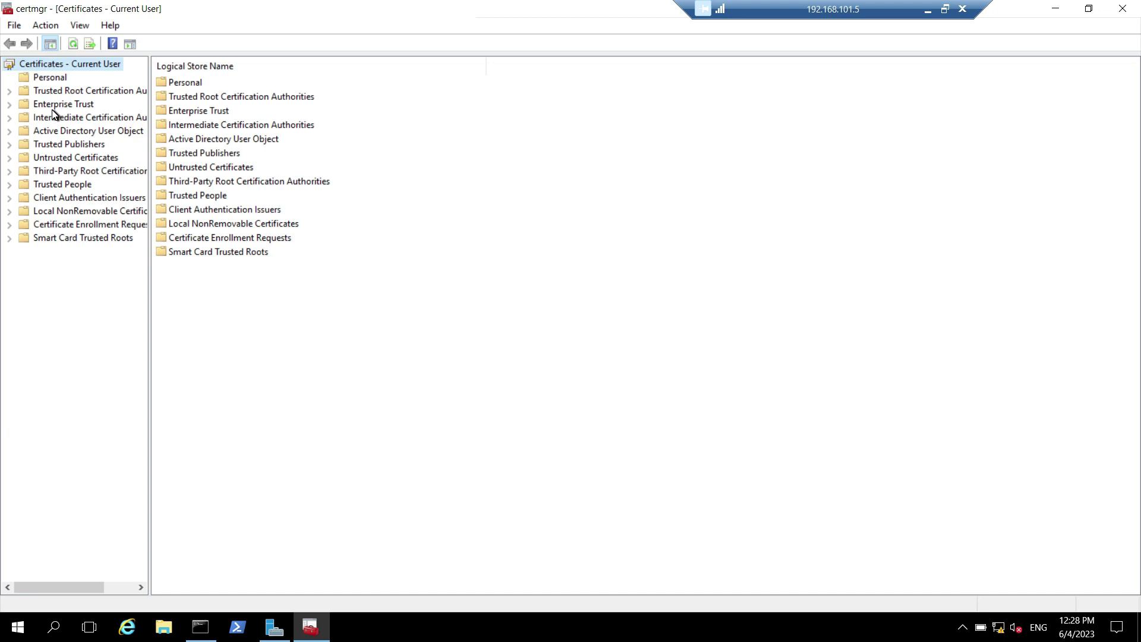
Request and enroll a User_Test certificate into the Personal store via Active Directory Enrollment Policy
click(51, 79)
right_click(51, 80)
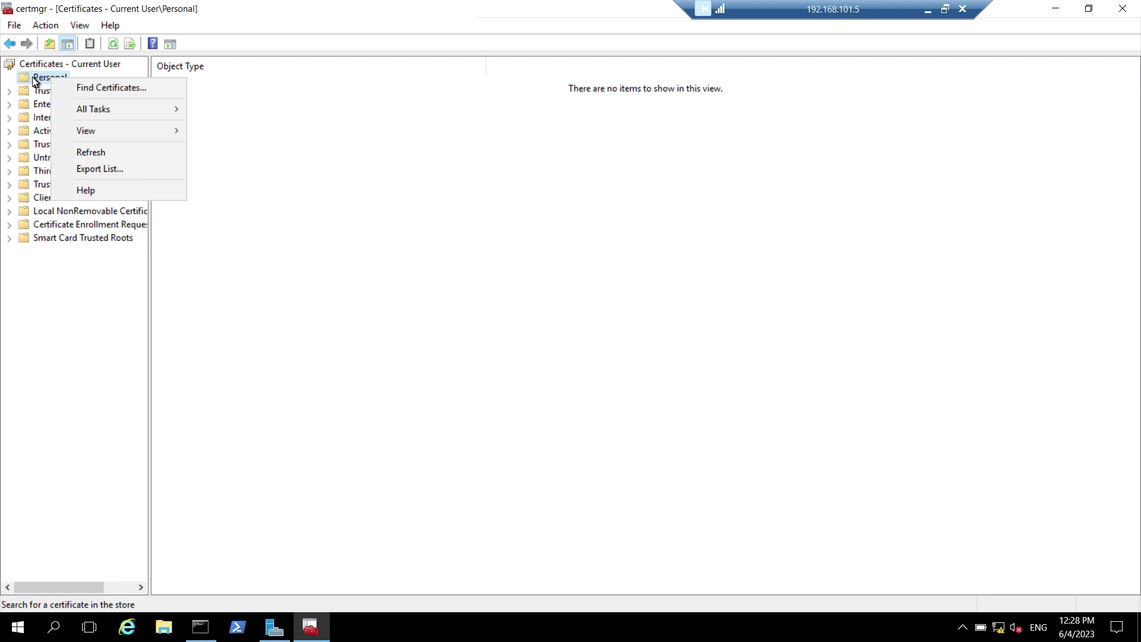
mouse_move(93, 111)
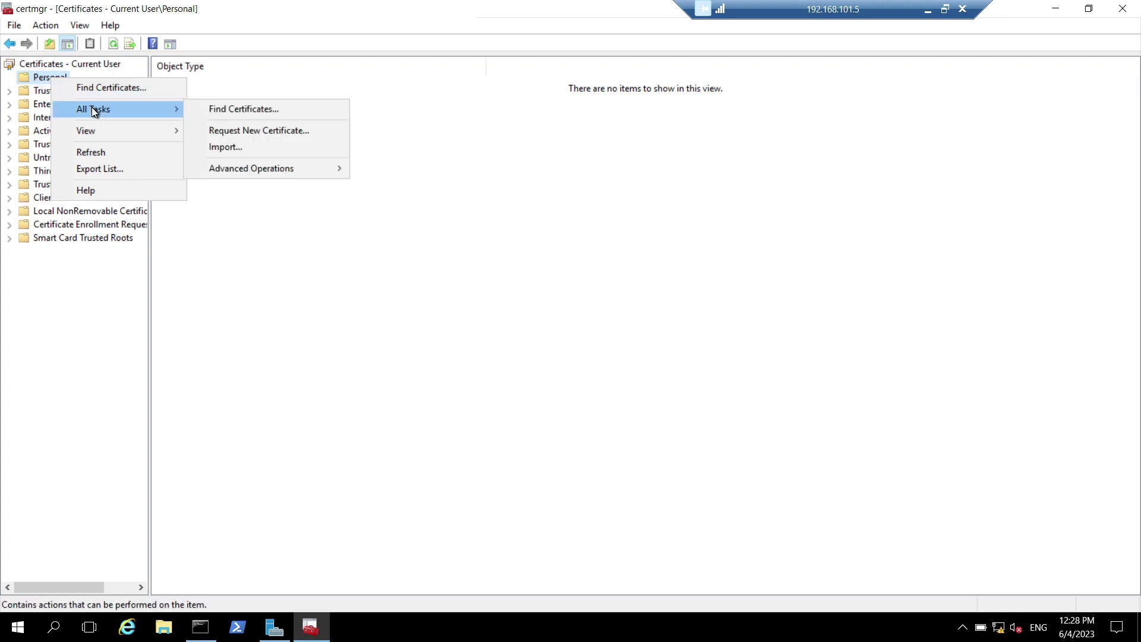
click(233, 135)
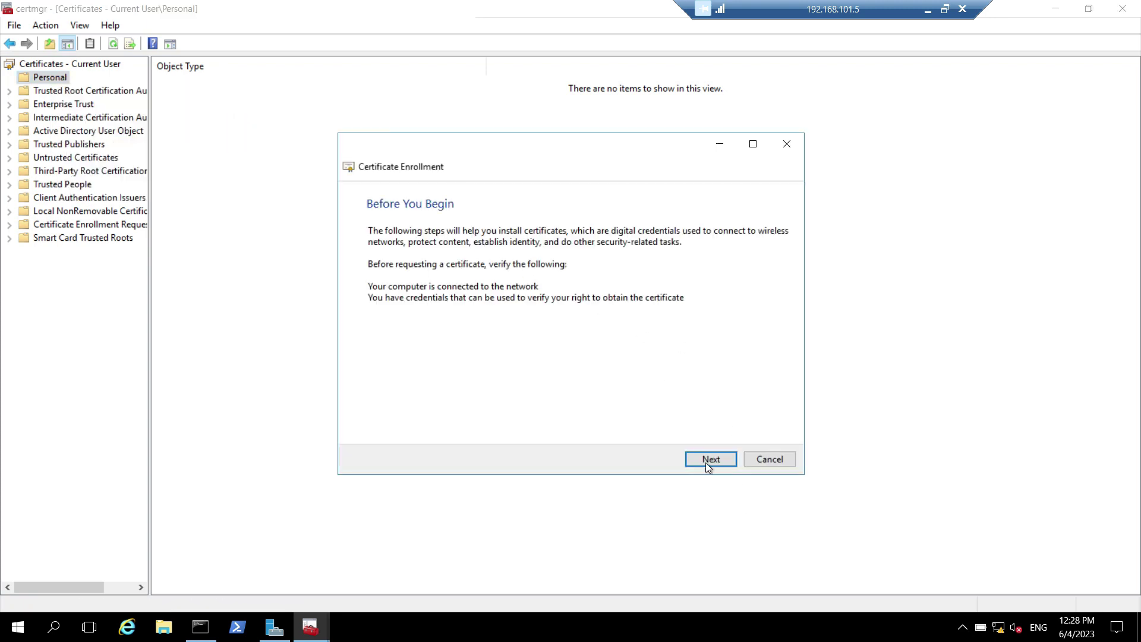
click(704, 464)
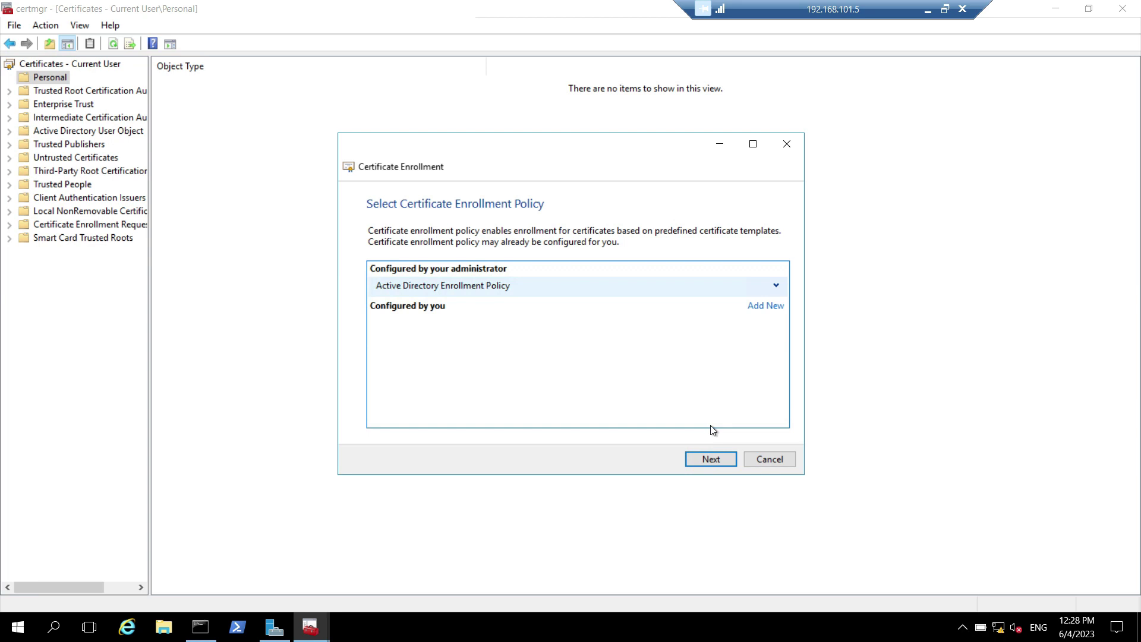
click(719, 462)
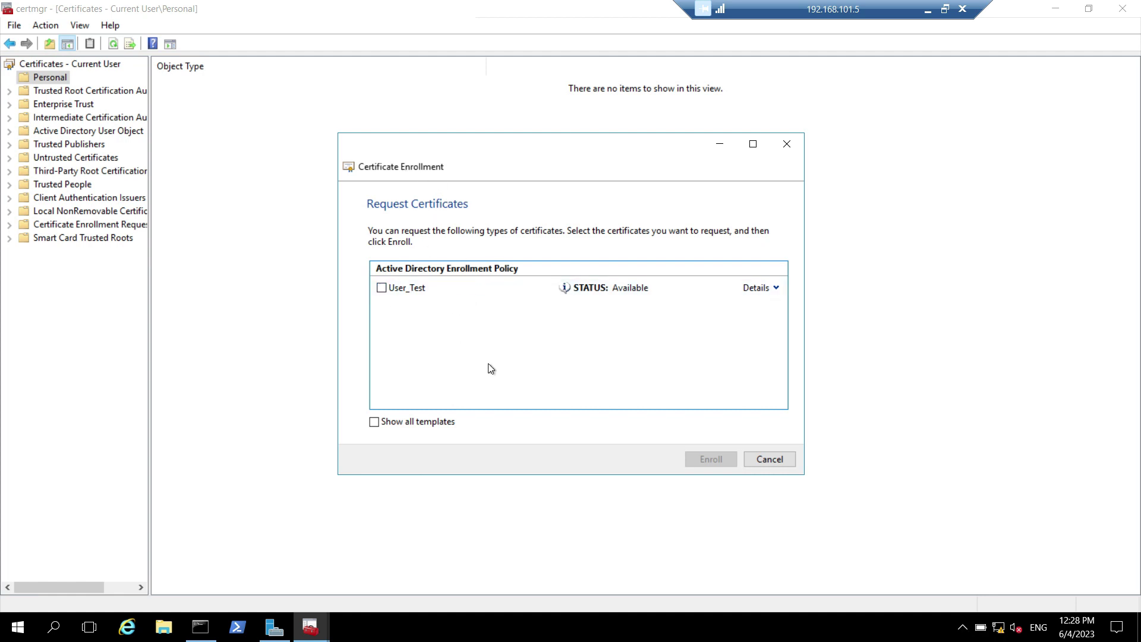
click(382, 288)
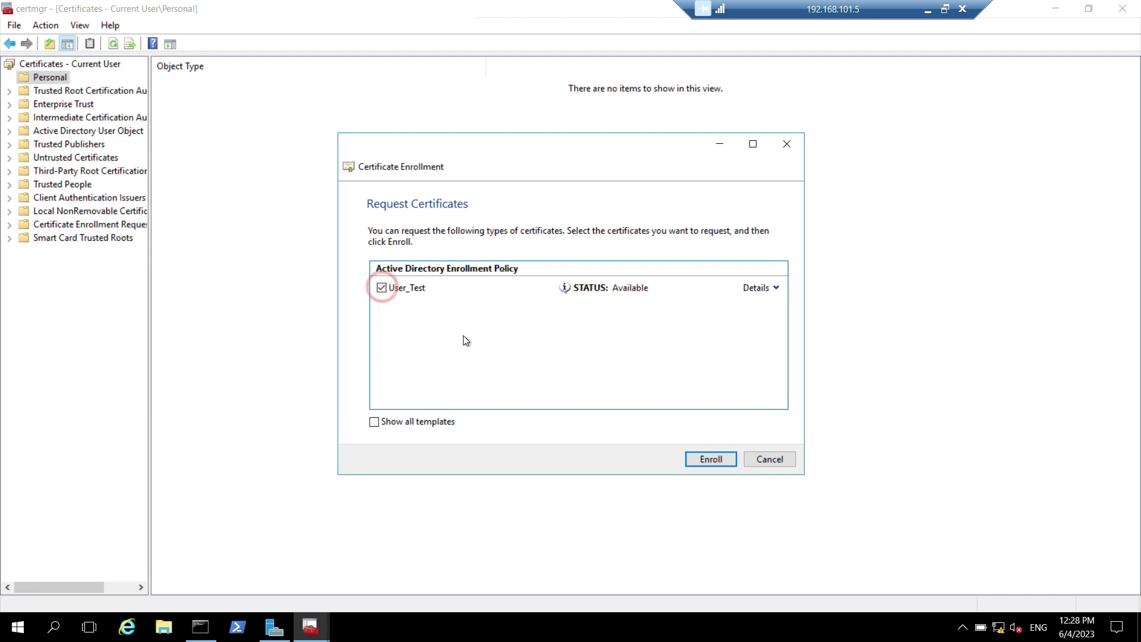
click(701, 461)
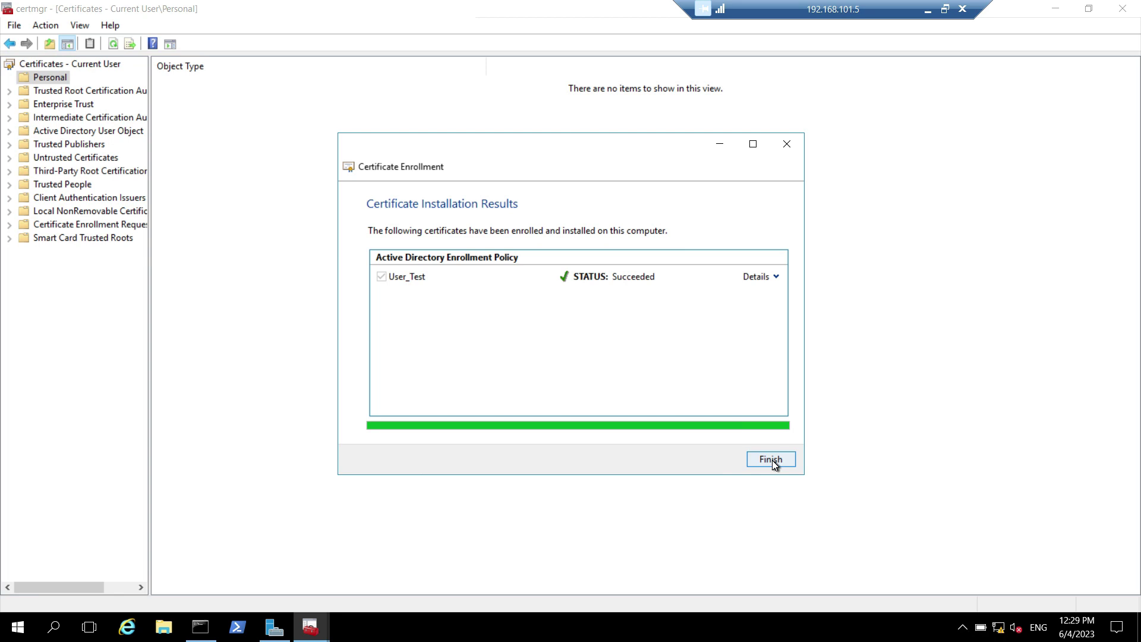
click(773, 463)
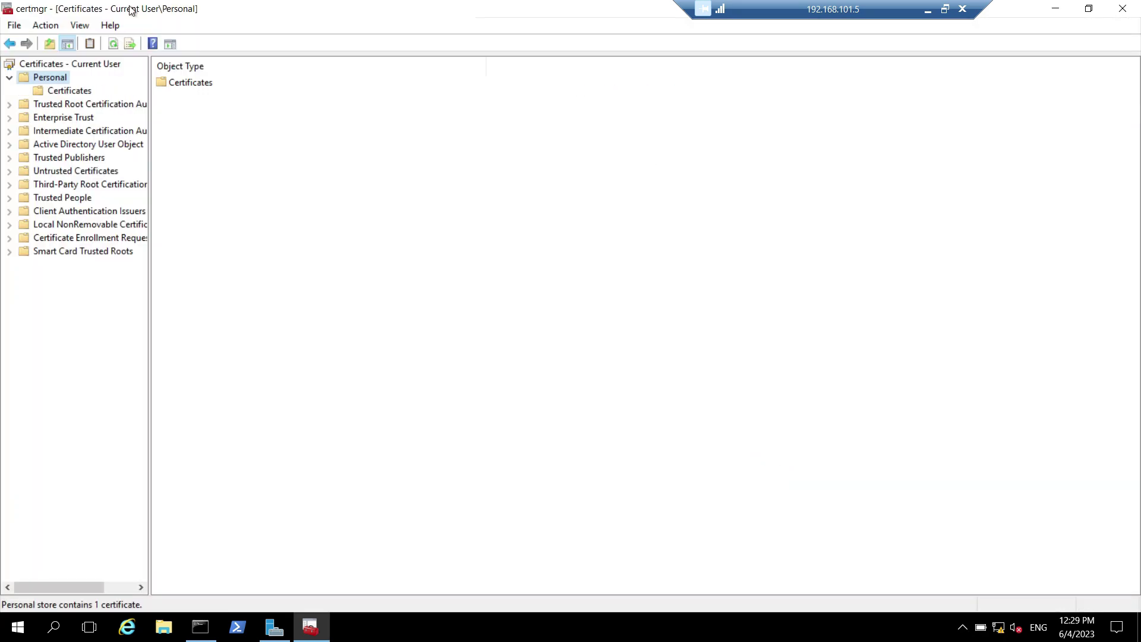
Open the Administrator certificate under Personal > Certificates, then return to the CA server session
click(55, 93)
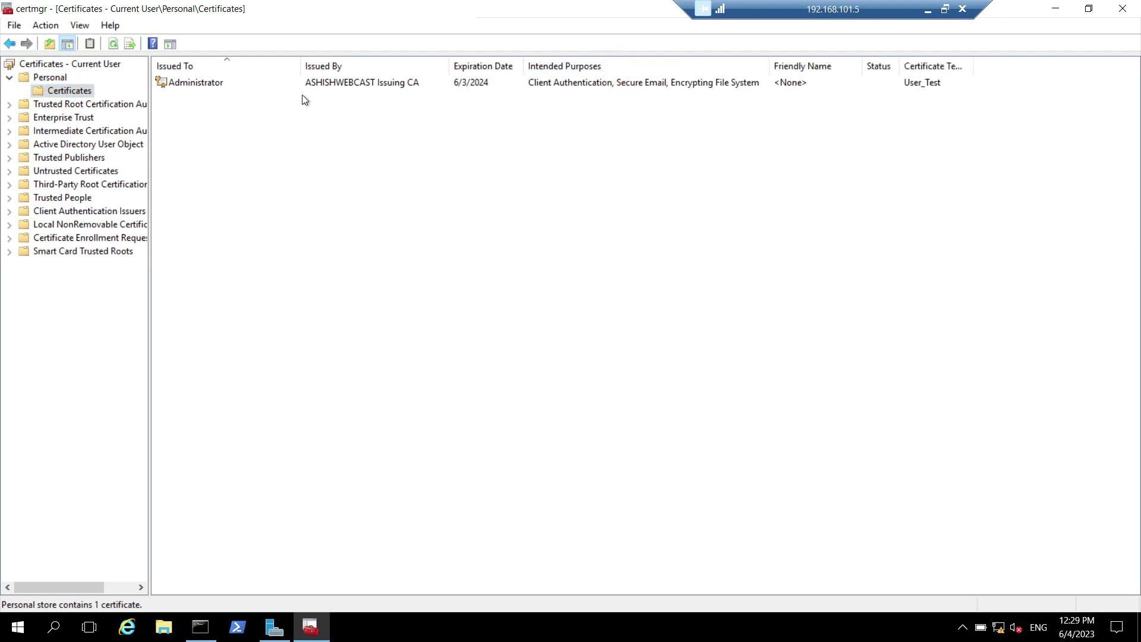
double_click(202, 84)
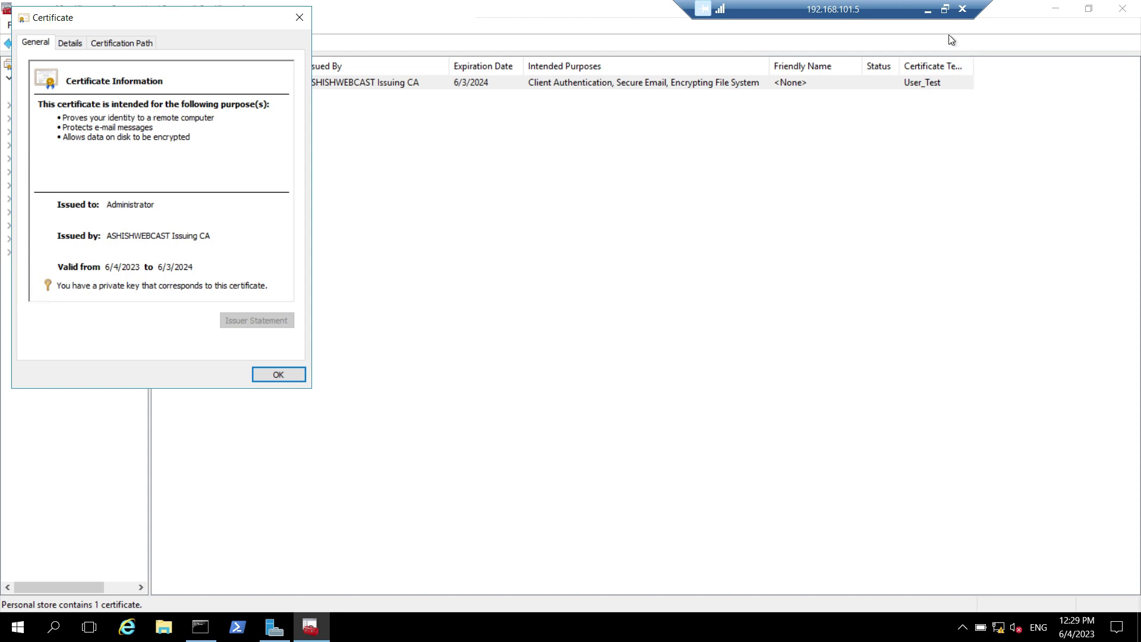
click(929, 10)
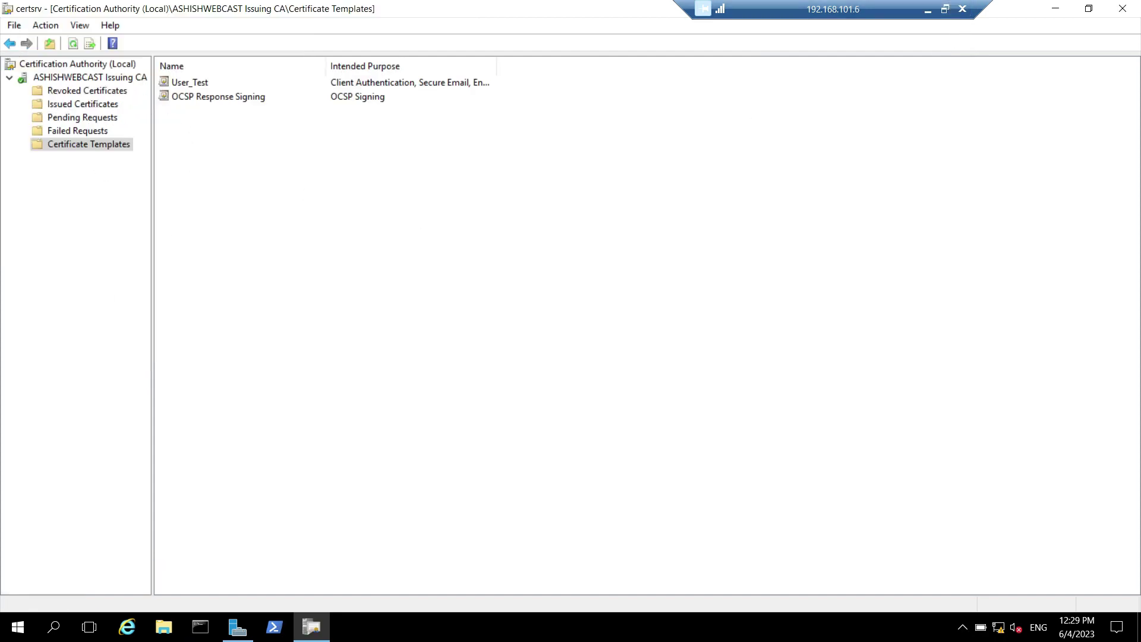
In Issued Certificates, open request 7 and confirm it uses the User_Test template
click(79, 107)
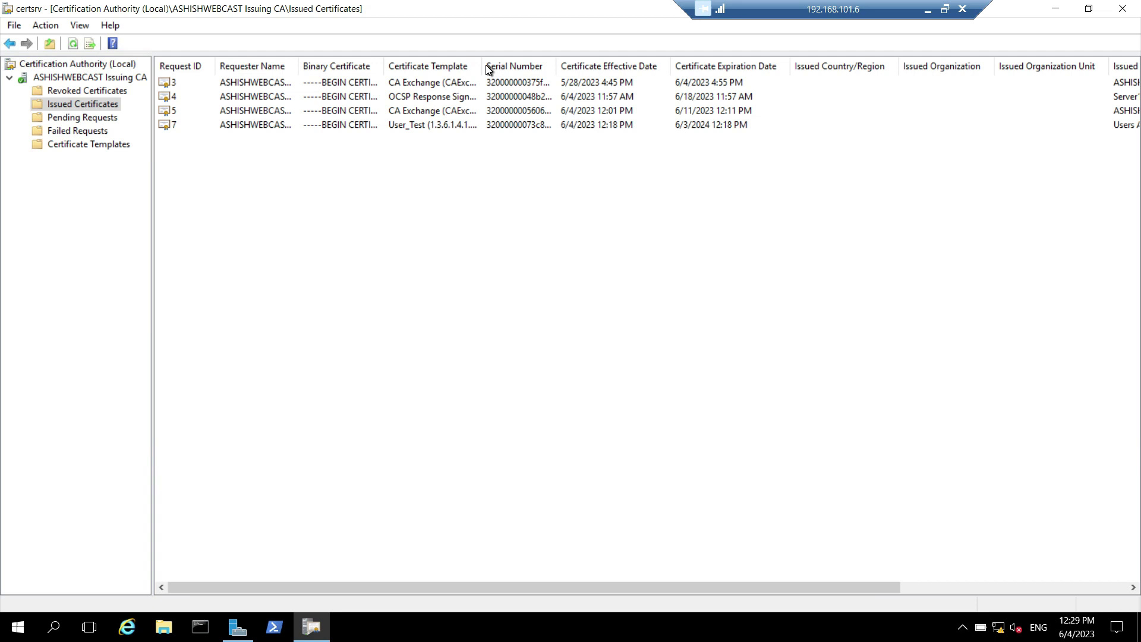
click(177, 126)
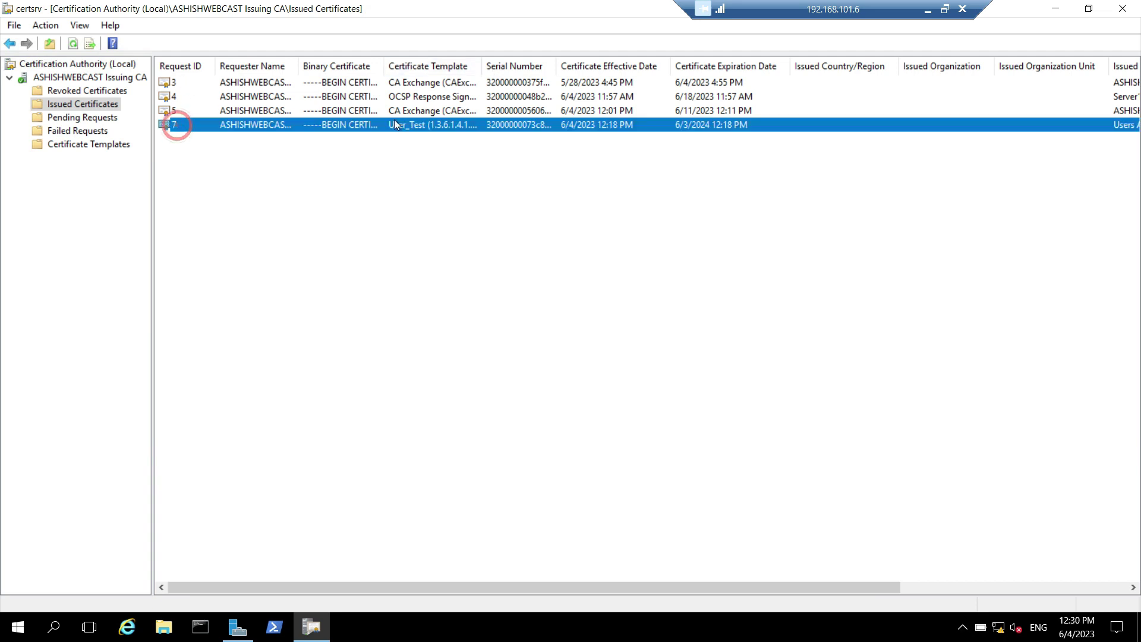
double_click(481, 66)
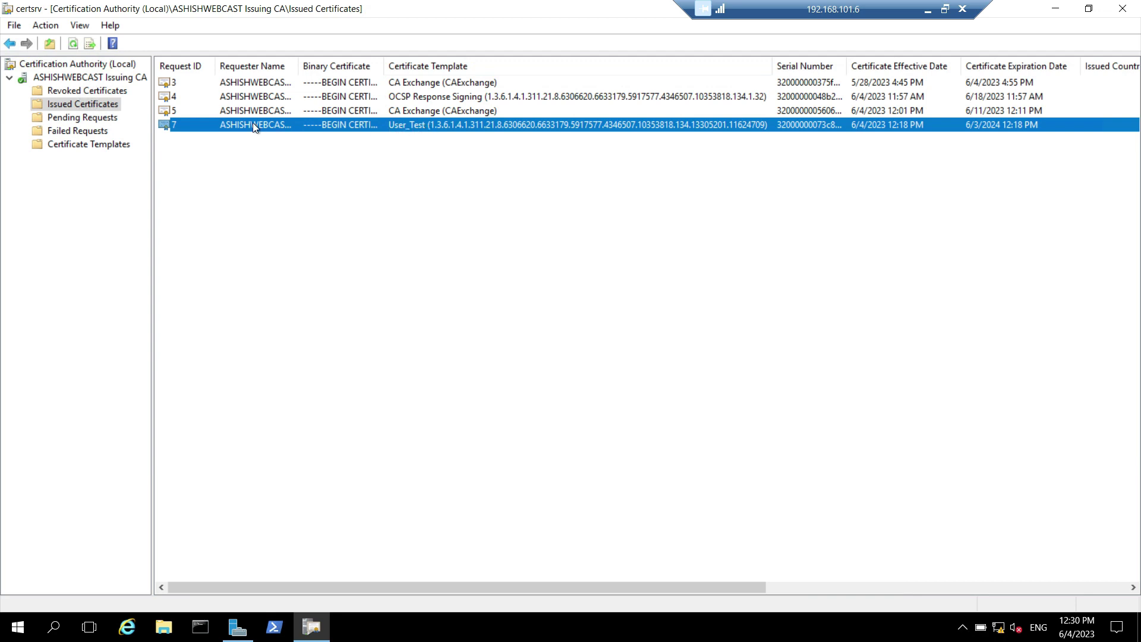
double_click(223, 126)
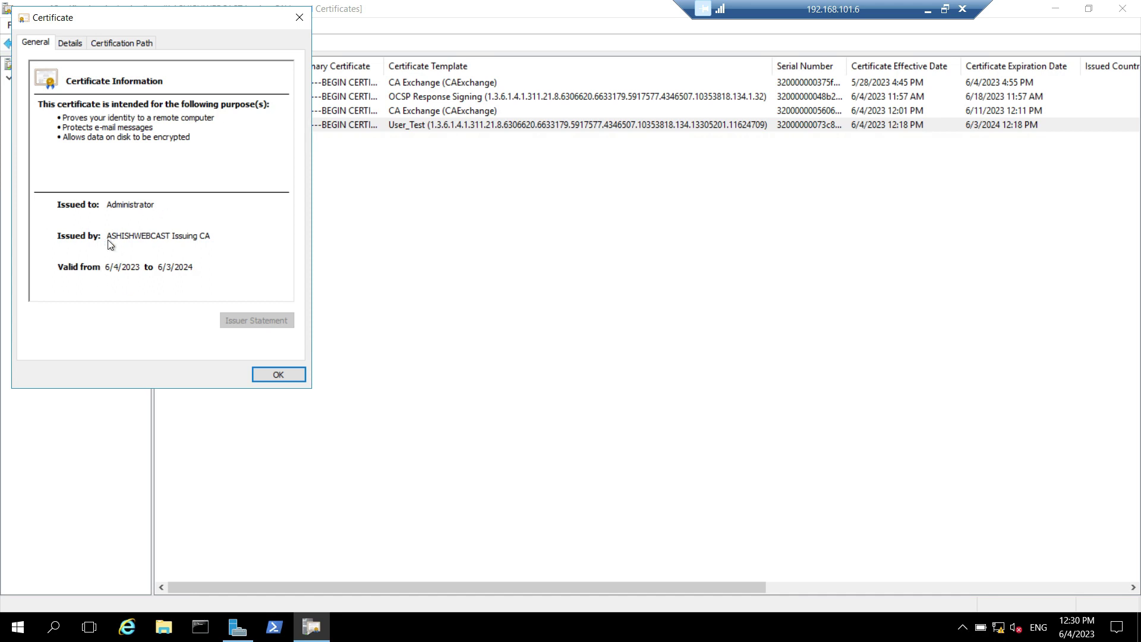
click(303, 19)
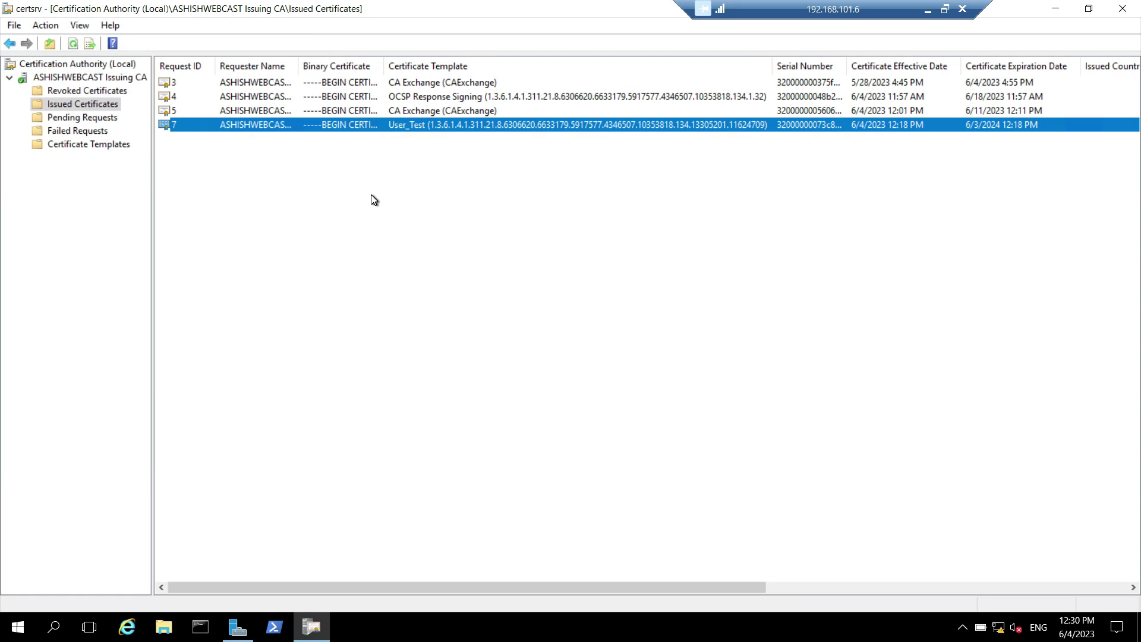